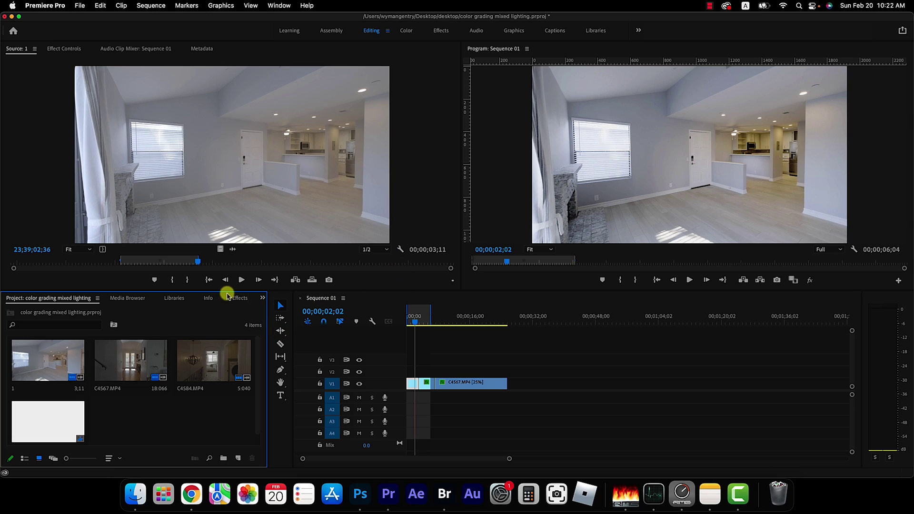
Switch to the Color workspace, dock Lumetri Scopes beside Effect Controls, and select the living-room clip
{"action": "left_click", "coordinate": [407, 31]}
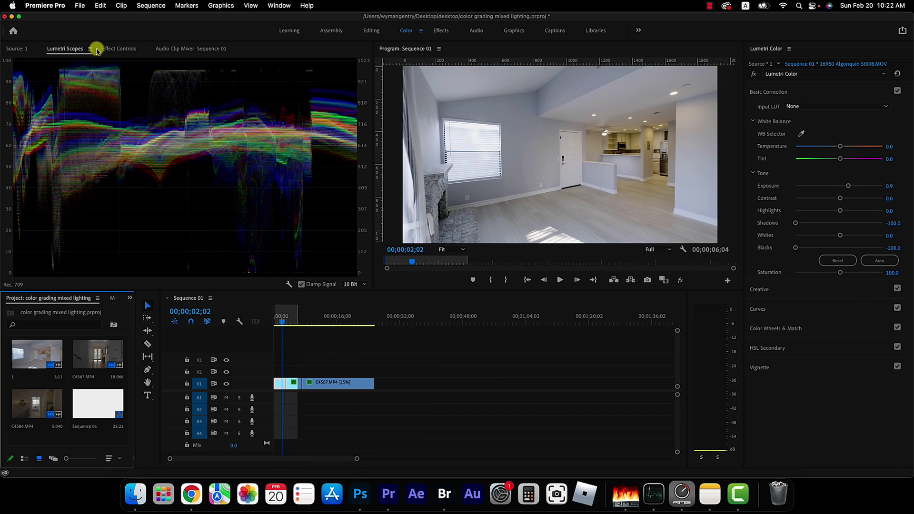
{"action": "left_click_drag", "start_coordinate": [81, 46], "coordinate": [363, 135]}
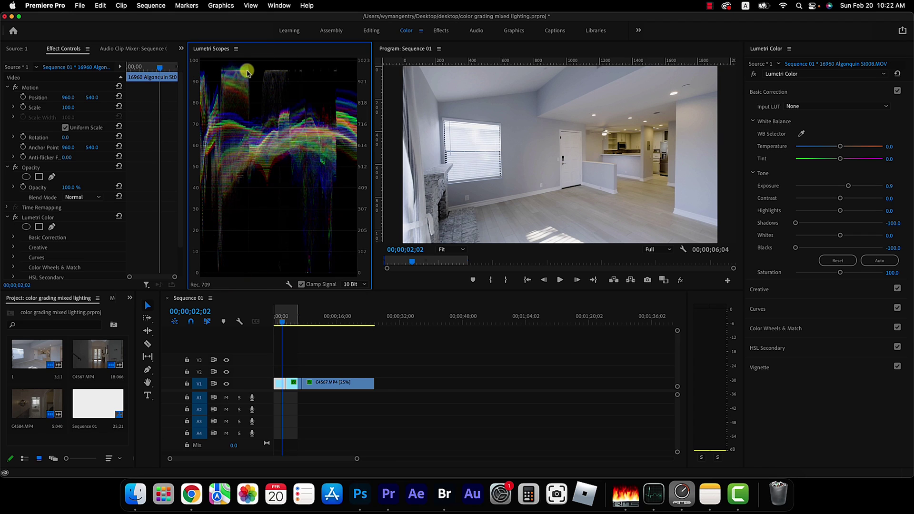
{"action": "left_click", "coordinate": [280, 384]}
{"action": "mouse_move", "coordinate": [849, 187]}
{"action": "left_mouse_down"}
{"action": "mouse_move", "coordinate": [828, 190]}
{"action": "mouse_move", "coordinate": [848, 186]}
{"action": "left_mouse_up"}
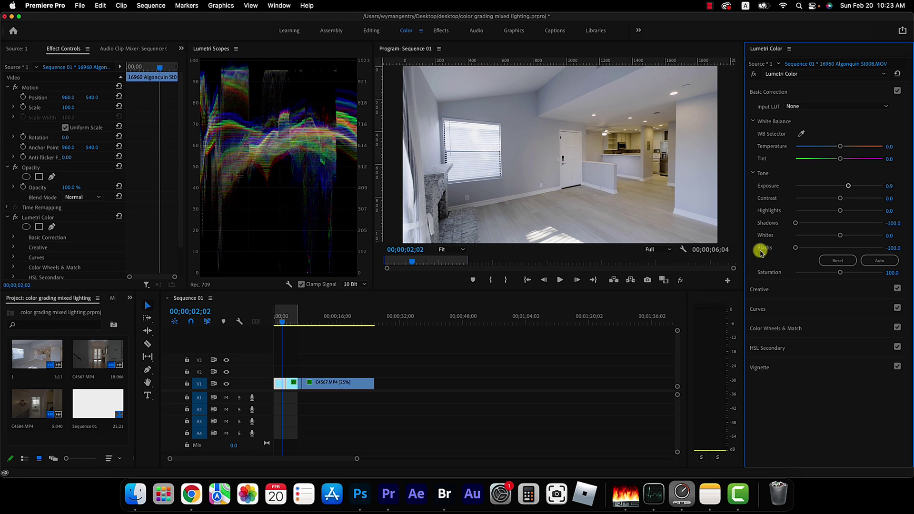
{"action": "left_click_drag", "start_coordinate": [850, 186], "coordinate": [833, 187]}
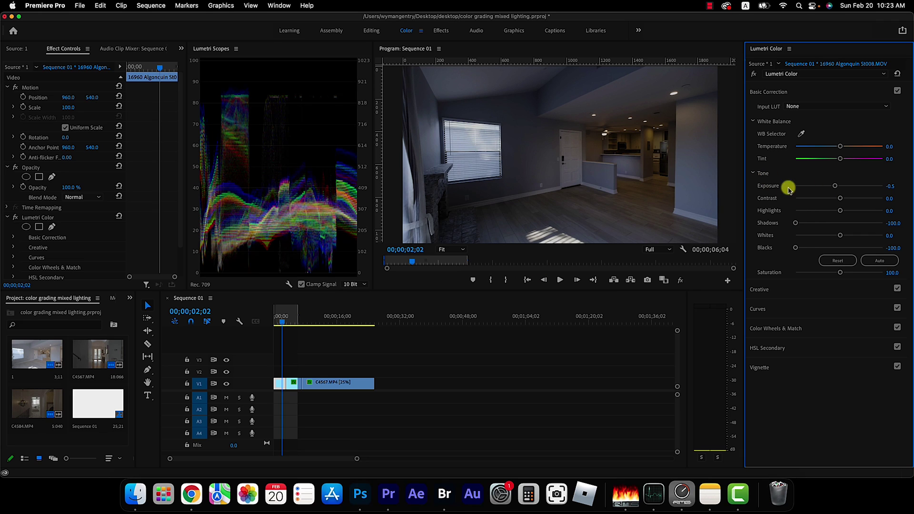
{"action": "key", "text": "super+z"}
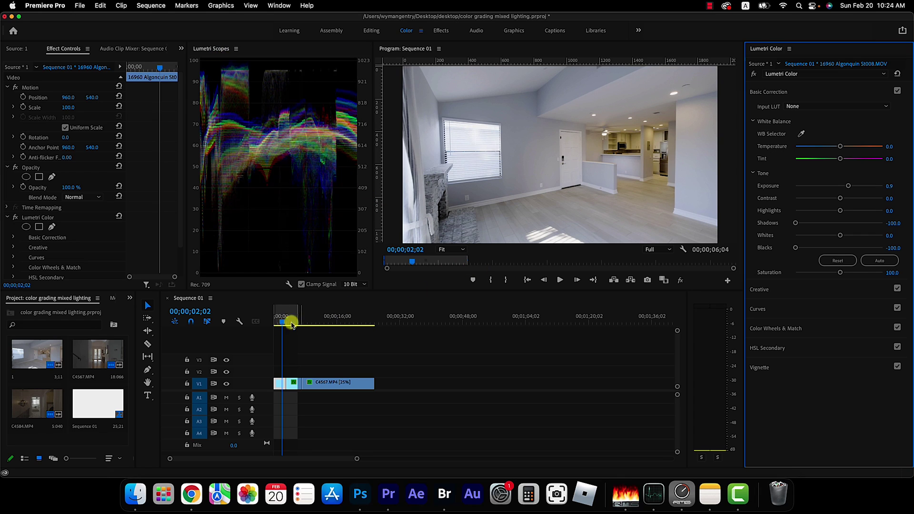
{"action": "left_click_drag", "start_coordinate": [282, 323], "coordinate": [280, 323]}
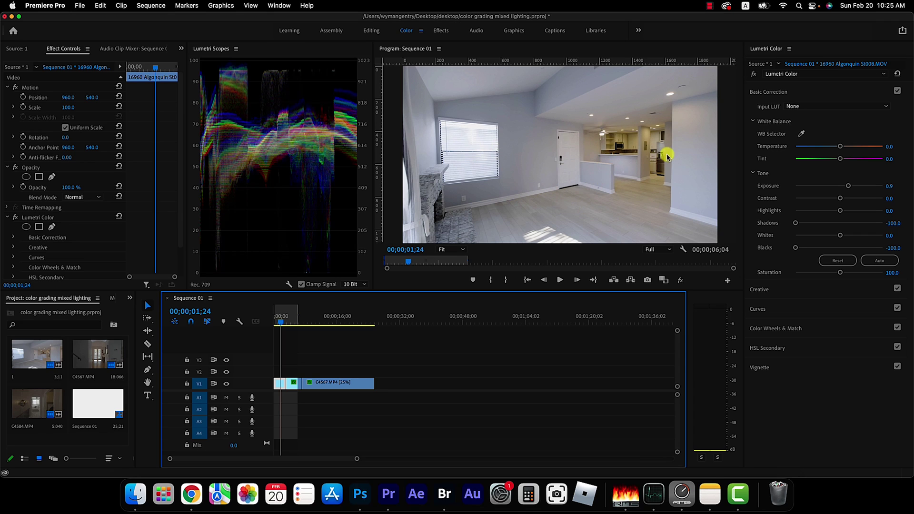
Sample the kitchen colour with the HSL Secondary eyedropper and preview the key as a Color/Gray matte
{"action": "left_click", "coordinate": [784, 348]}
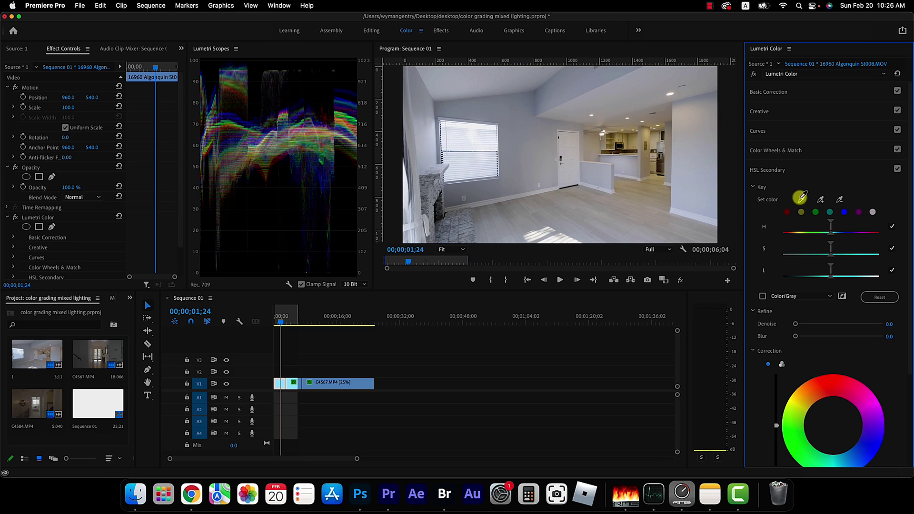
{"action": "left_click", "coordinate": [801, 198]}
{"action": "left_click", "coordinate": [626, 133]}
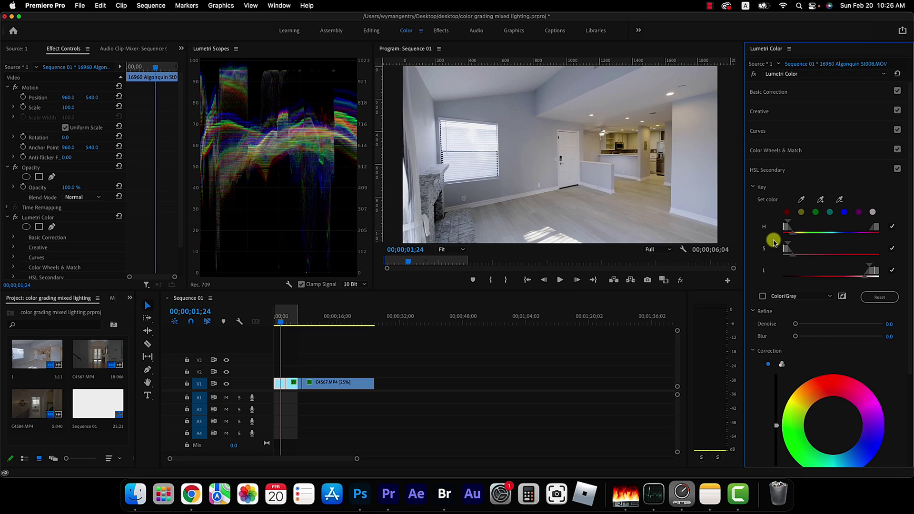
{"action": "left_click", "coordinate": [763, 297]}
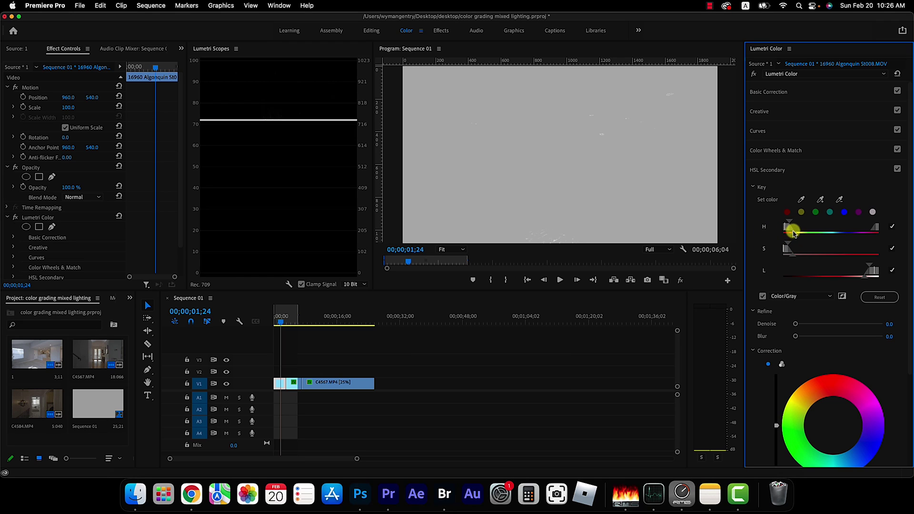
Tighten the kitchen key's hue and lightness ranges, set Blur to 11.3, and turn off Color/Gray
{"action": "left_click_drag", "start_coordinate": [793, 235], "coordinate": [840, 230]}
{"action": "left_click_drag", "start_coordinate": [831, 265], "coordinate": [855, 277]}
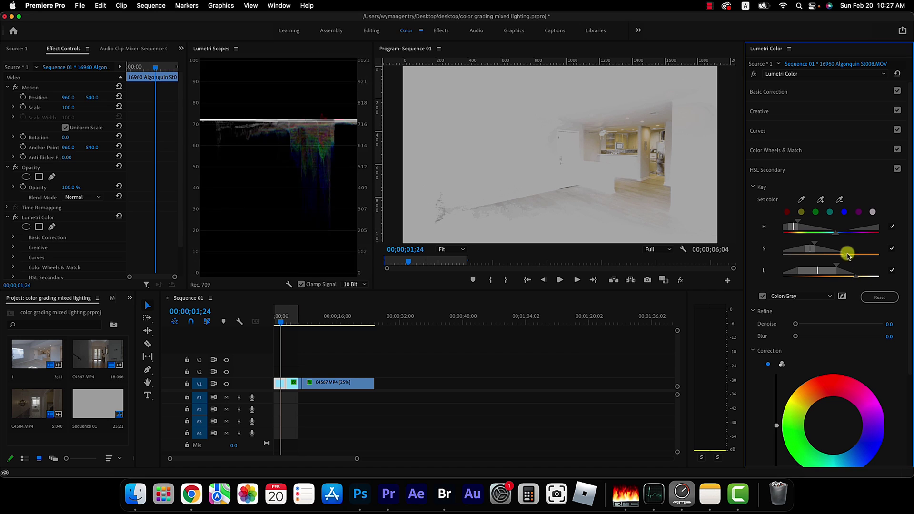
{"action": "left_click_drag", "start_coordinate": [836, 233], "coordinate": [827, 232]}
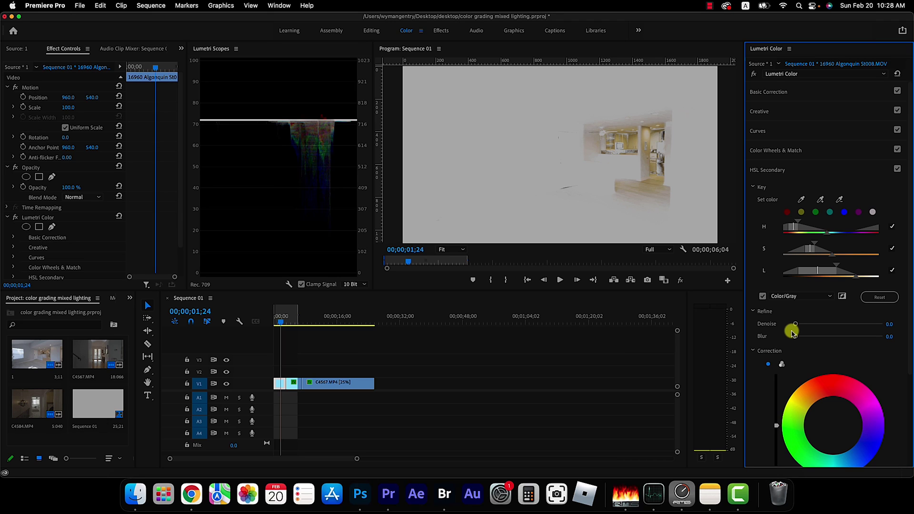
{"action": "left_click_drag", "start_coordinate": [794, 334], "coordinate": [829, 336]}
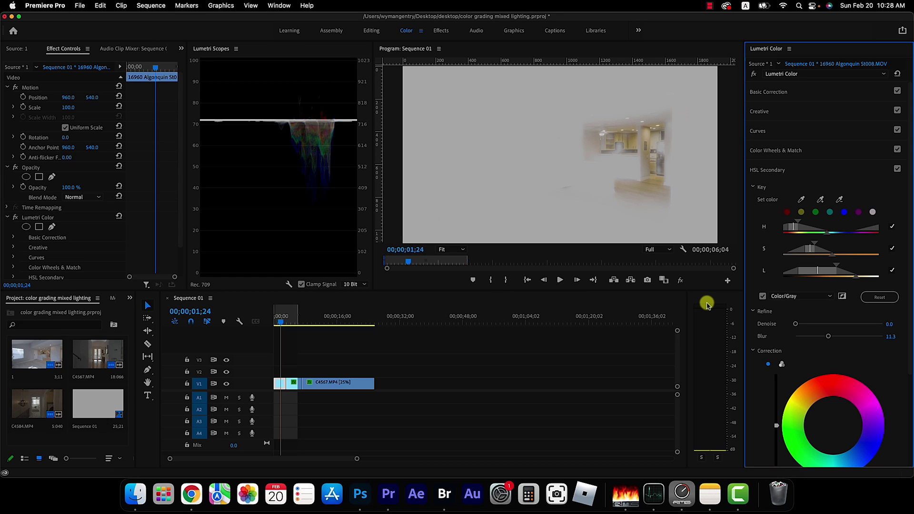
{"action": "left_click", "coordinate": [762, 297]}
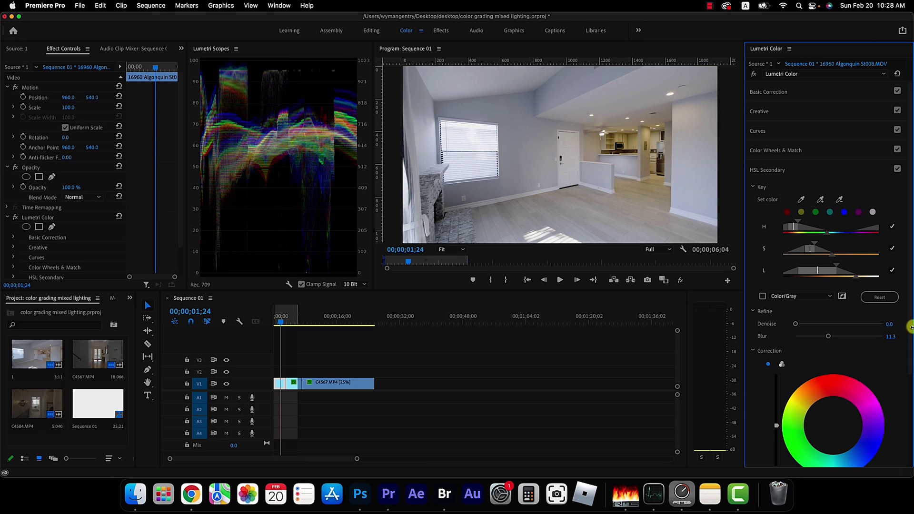
Try a purple tint on the keyed kitchen, then pull the colour wheel back to neutral
{"action": "scroll", "coordinate": [833, 354], "scroll_direction": "down", "scroll_amount": 3}
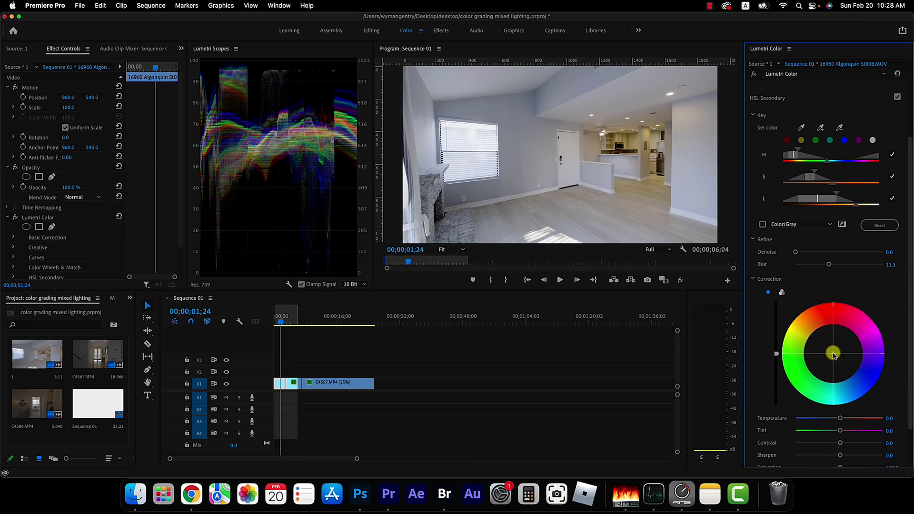
{"action": "mouse_move", "coordinate": [835, 356]}
{"action": "left_mouse_down"}
{"action": "mouse_move", "coordinate": [812, 344]}
{"action": "mouse_move", "coordinate": [801, 351]}
{"action": "mouse_move", "coordinate": [833, 365]}
{"action": "mouse_move", "coordinate": [831, 343]}
{"action": "left_mouse_up"}
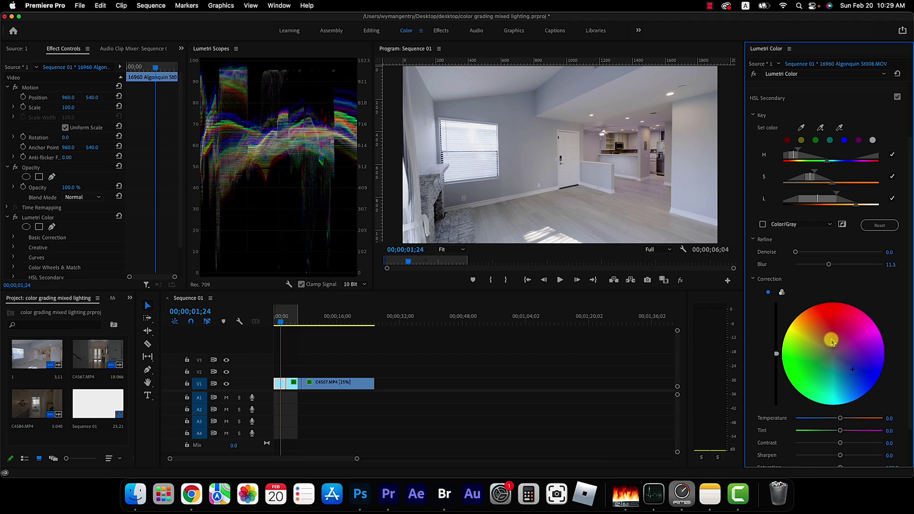
{"action": "left_click_drag", "start_coordinate": [832, 342], "coordinate": [875, 377]}
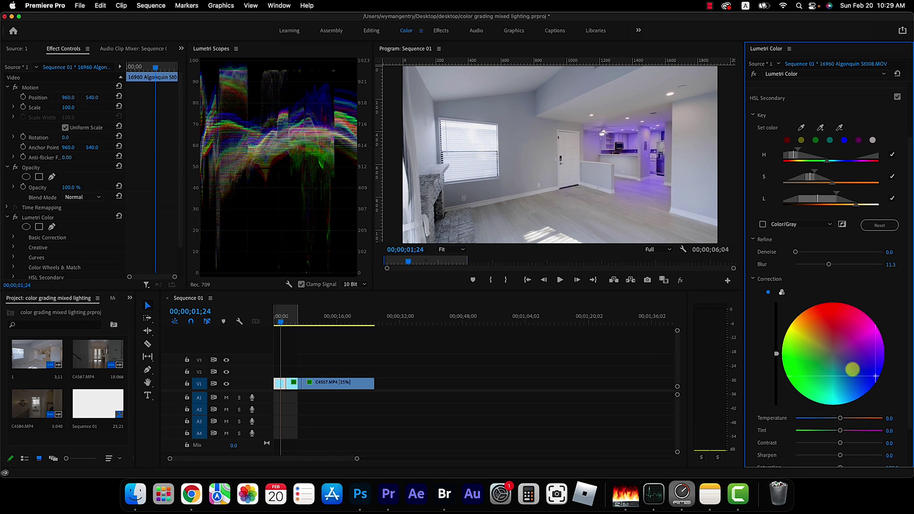
{"action": "left_click_drag", "start_coordinate": [875, 378], "coordinate": [849, 365]}
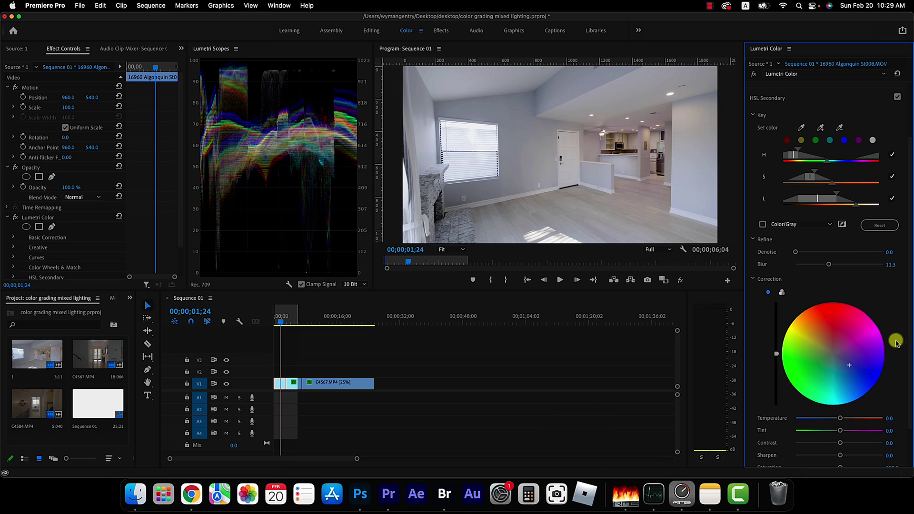
Lower the keyed kitchen's saturation to 84.8 and switch to three-way colour wheels
{"action": "scroll", "coordinate": [907, 381], "scroll_direction": "down", "scroll_amount": 2}
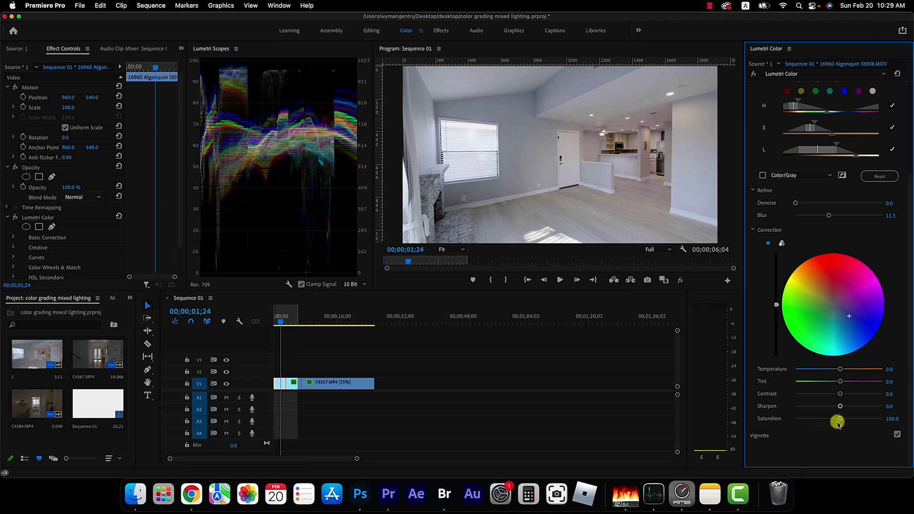
{"action": "left_click_drag", "start_coordinate": [841, 420], "coordinate": [830, 420]}
{"action": "left_click", "coordinate": [782, 244]}
Test brightening the keyed midtones, then reset Midtones to its default
{"action": "left_click", "coordinate": [807, 276]}
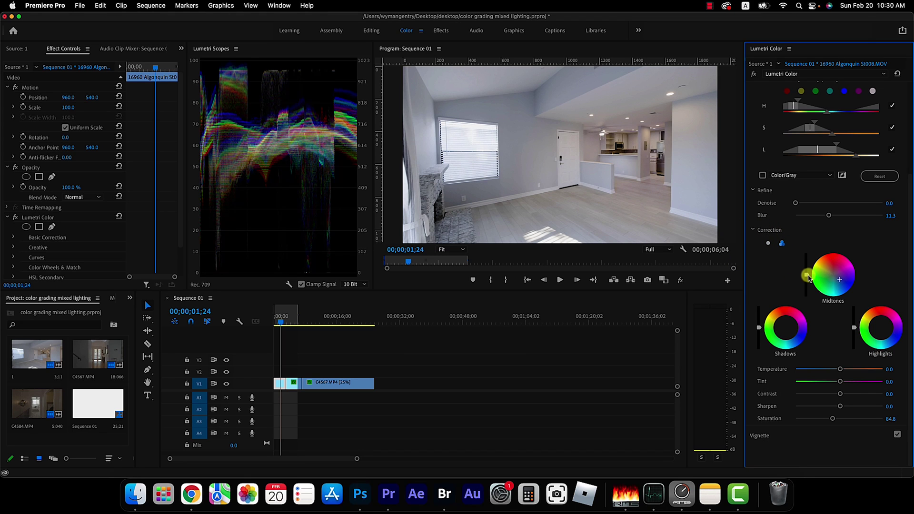
{"action": "left_click_drag", "start_coordinate": [807, 275], "coordinate": [808, 278]}
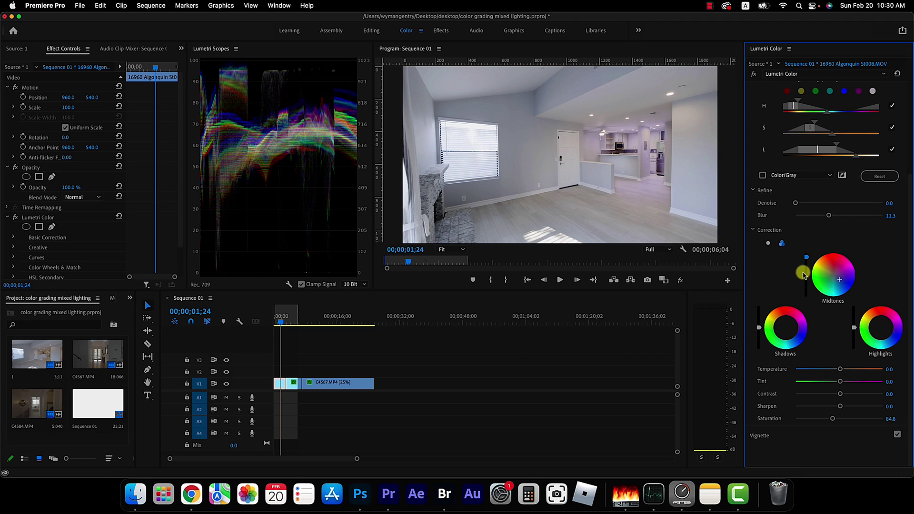
{"action": "double_click", "coordinate": [805, 277]}
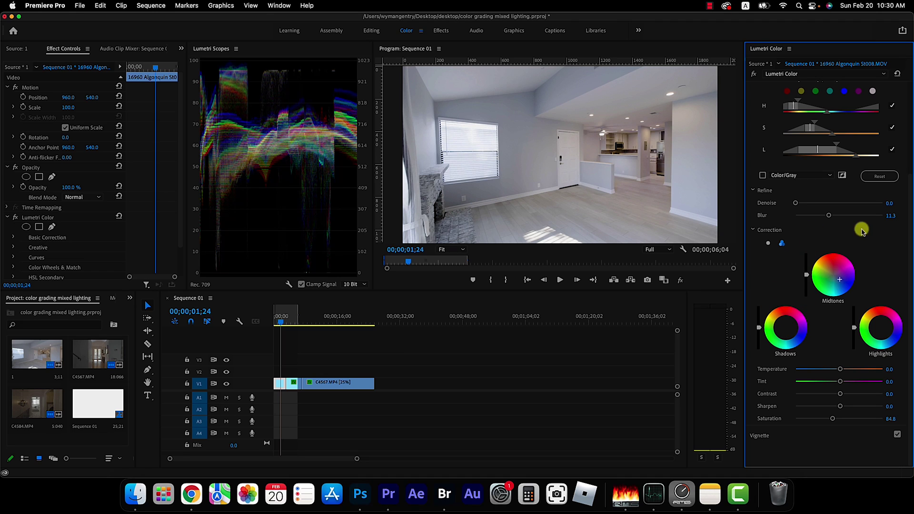
{"action": "left_click_drag", "start_coordinate": [910, 166], "coordinate": [909, 104]}
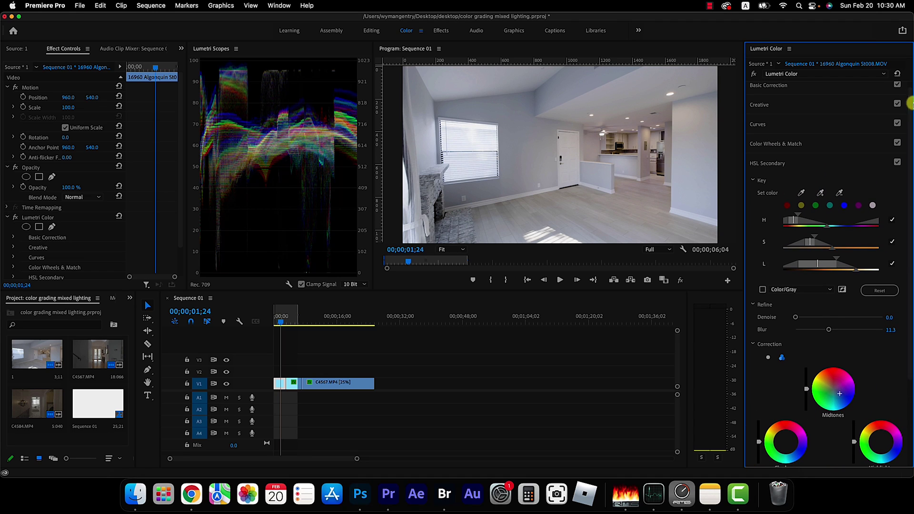
Compare with HSL Secondary off and on, leave it enabled, return to single wheel, and move to C4584
{"action": "left_click", "coordinate": [897, 162]}
{"action": "left_click", "coordinate": [897, 162]}
{"action": "left_click", "coordinate": [898, 163]}
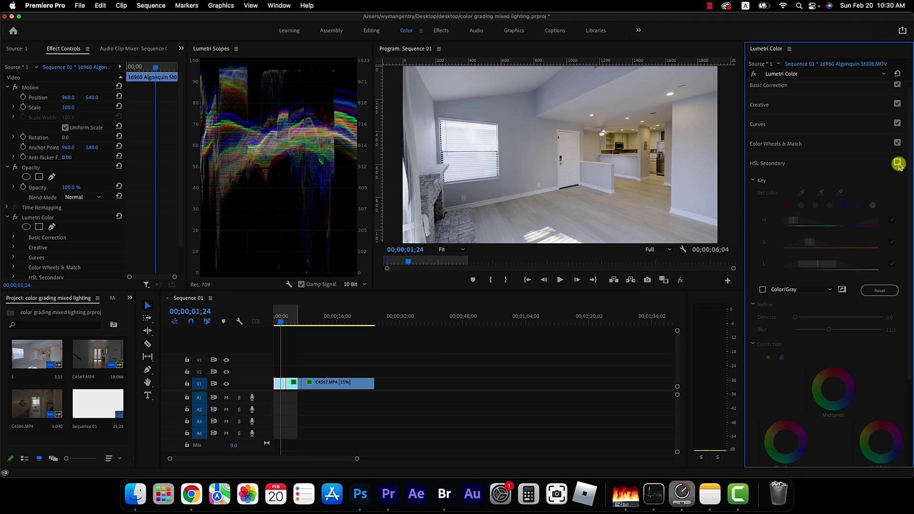
{"action": "left_click", "coordinate": [898, 163]}
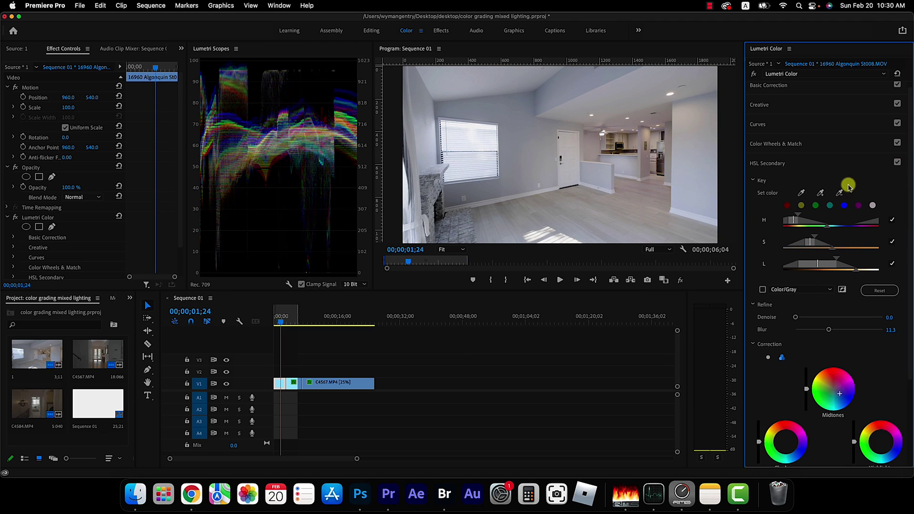
{"action": "left_click", "coordinate": [897, 163]}
{"action": "left_click", "coordinate": [898, 162]}
{"action": "left_click", "coordinate": [782, 360]}
{"action": "left_click", "coordinate": [292, 317]}
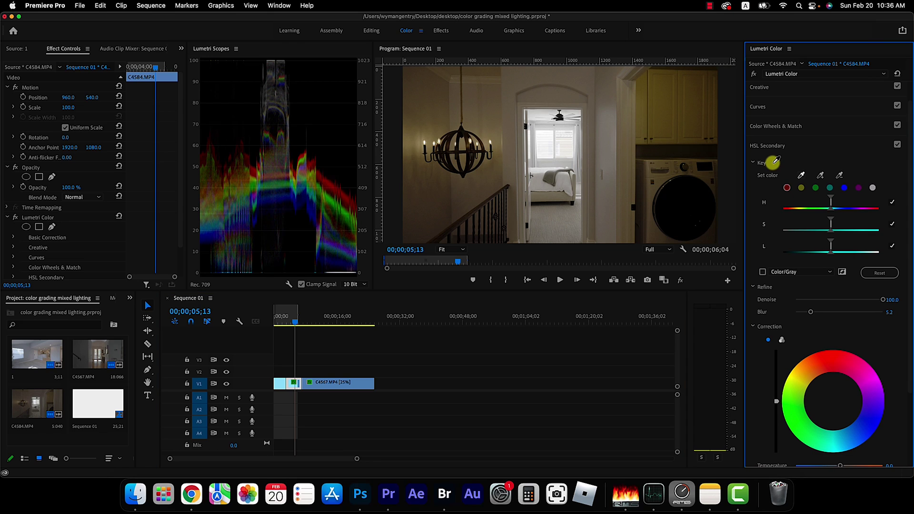
Key the yellow laundry cabinets, narrow the H, S and L ranges on the grey matte, and set Blur to 5.7
{"action": "left_click", "coordinate": [663, 111]}
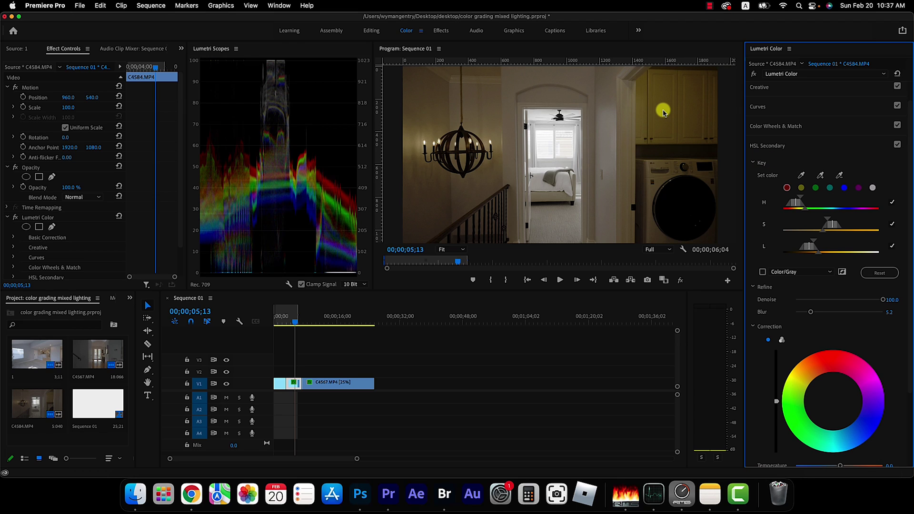
{"action": "left_click", "coordinate": [762, 272]}
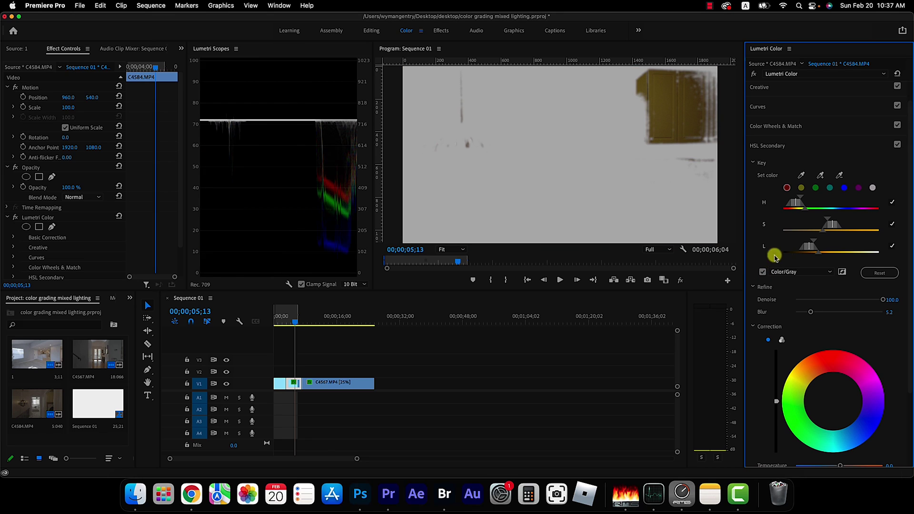
{"action": "left_click_drag", "start_coordinate": [806, 212], "coordinate": [833, 209]}
{"action": "left_click_drag", "start_coordinate": [845, 250], "coordinate": [828, 248]}
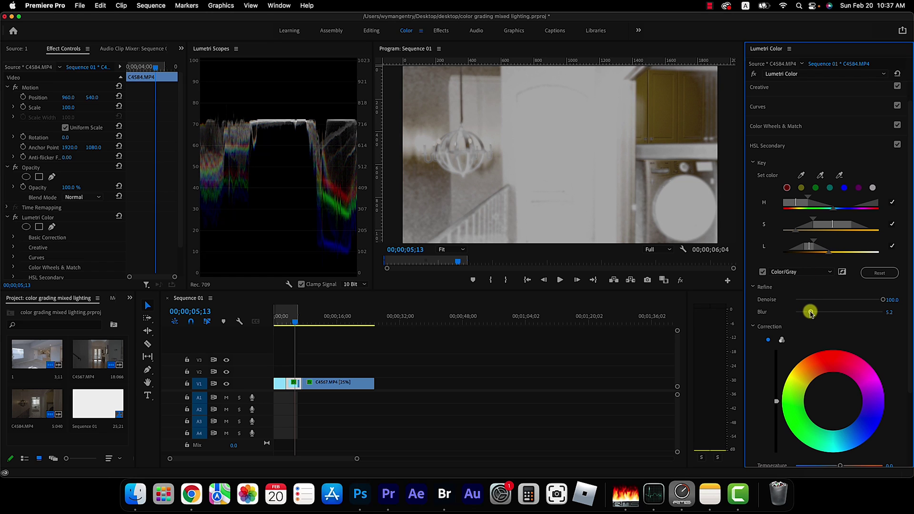
{"action": "left_click_drag", "start_coordinate": [811, 313], "coordinate": [809, 313]}
{"action": "left_click", "coordinate": [763, 272]}
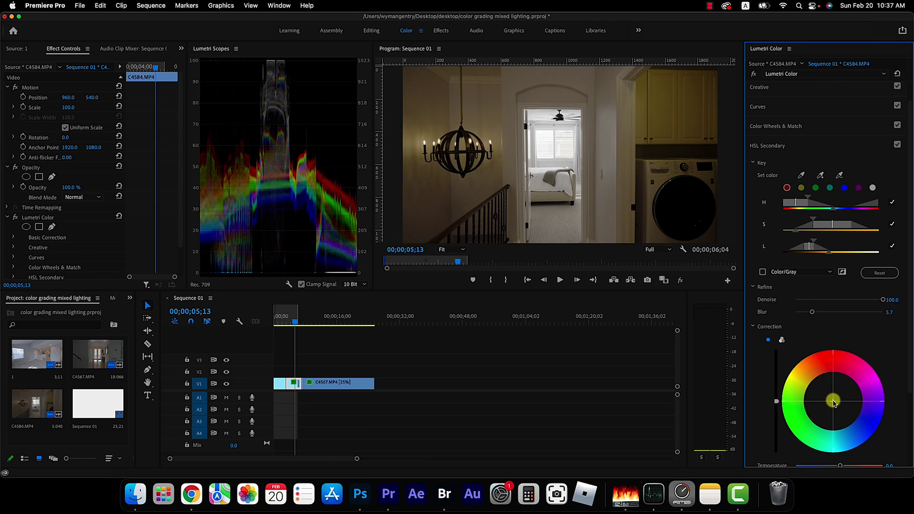
Lower the cabinet key's saturation and lift its midtones on the three-way wheels
{"action": "left_click_drag", "start_coordinate": [834, 404], "coordinate": [833, 402]}
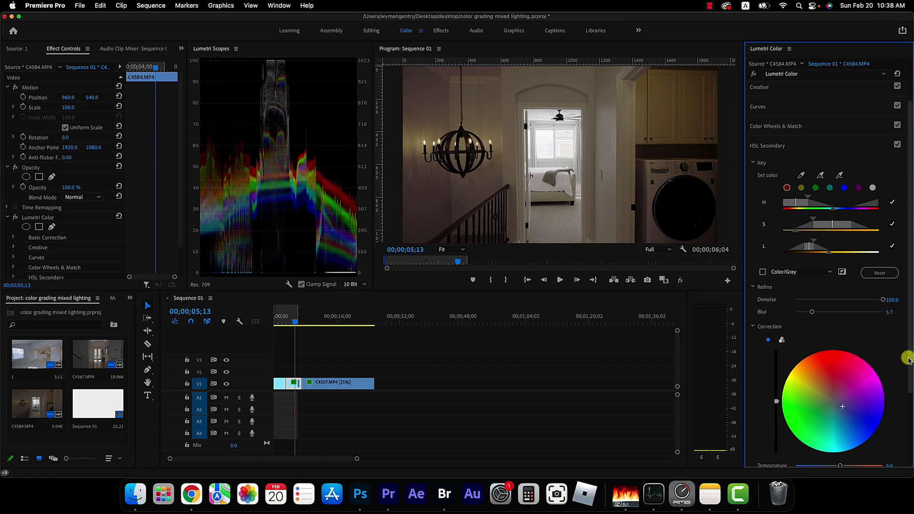
{"action": "left_click_drag", "start_coordinate": [907, 357], "coordinate": [910, 411]}
{"action": "mouse_move", "coordinate": [840, 432]}
{"action": "left_mouse_down"}
{"action": "mouse_move", "coordinate": [824, 435]}
{"action": "mouse_move", "coordinate": [827, 424]}
{"action": "left_mouse_up"}
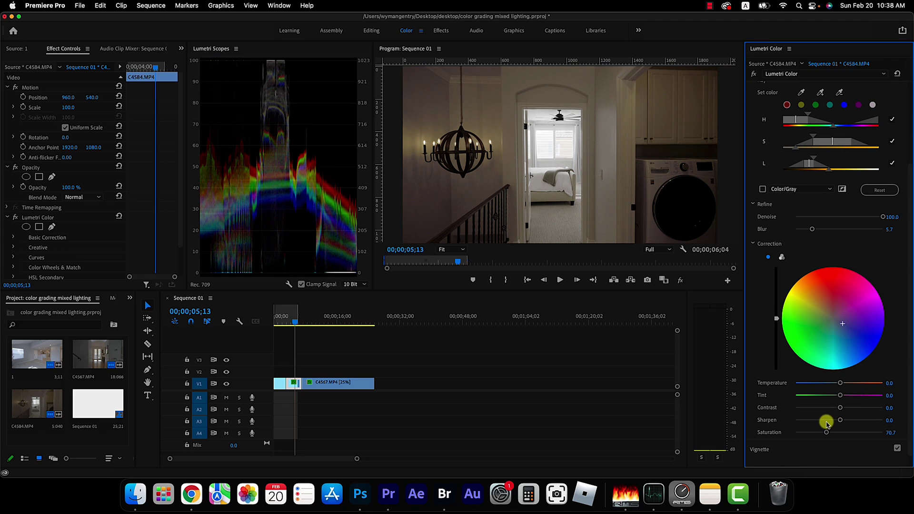
{"action": "left_click", "coordinate": [781, 257]}
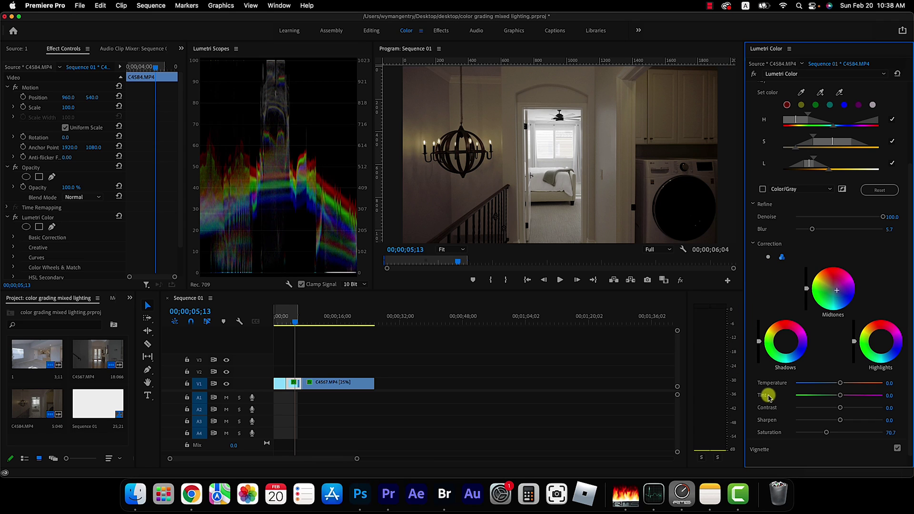
{"action": "left_click_drag", "start_coordinate": [806, 295], "coordinate": [807, 289]}
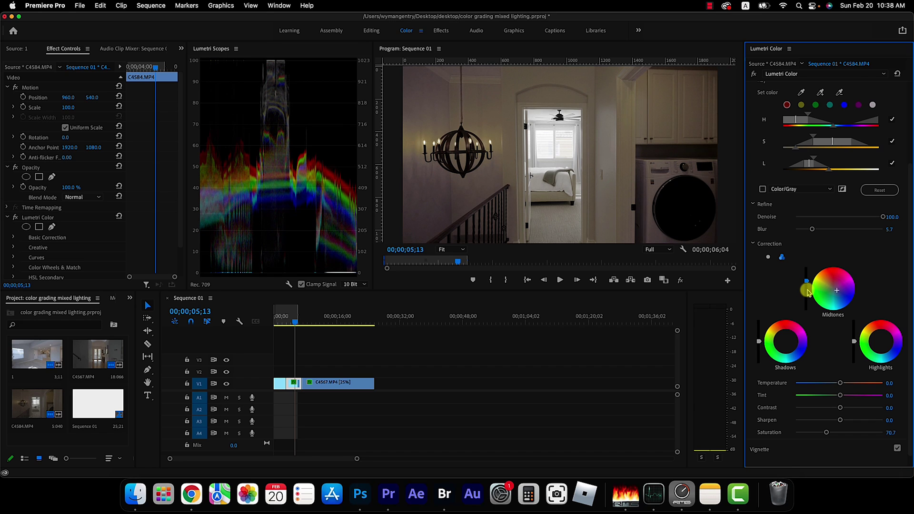
Set the cabinet saturation to 71.7, compare HSL Secondary off and on, and move to clip C4567
{"action": "mouse_move", "coordinate": [827, 432]}
{"action": "left_mouse_down"}
{"action": "mouse_move", "coordinate": [781, 432]}
{"action": "mouse_move", "coordinate": [827, 438]}
{"action": "left_mouse_up"}
{"action": "scroll", "coordinate": [904, 224], "scroll_direction": "up", "scroll_amount": 5}
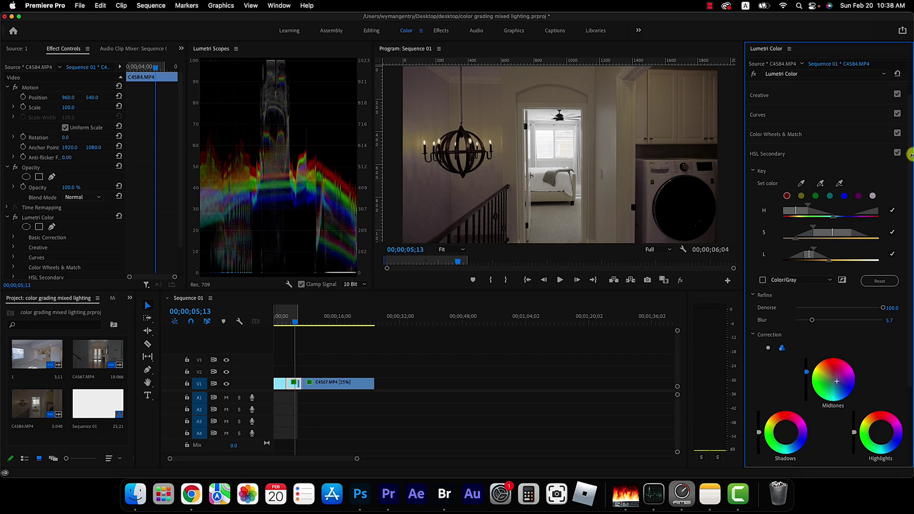
{"action": "left_click", "coordinate": [897, 152]}
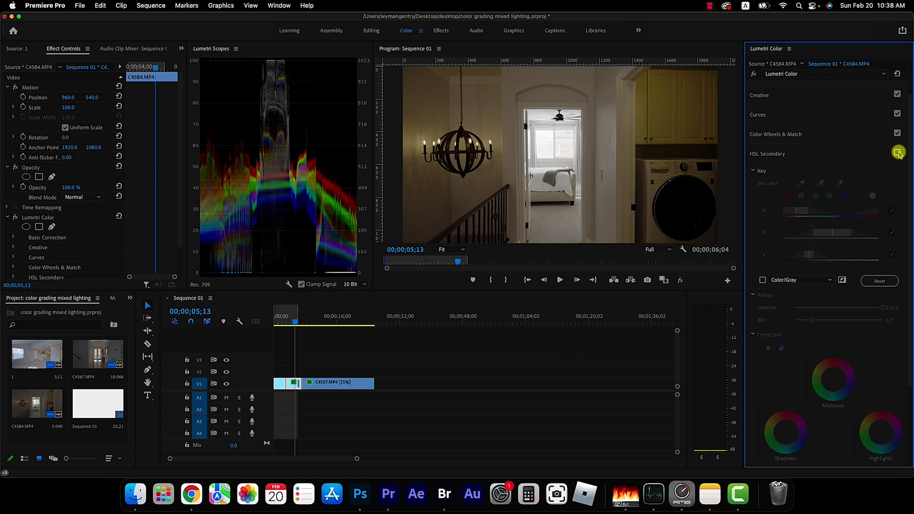
{"action": "left_click", "coordinate": [897, 153]}
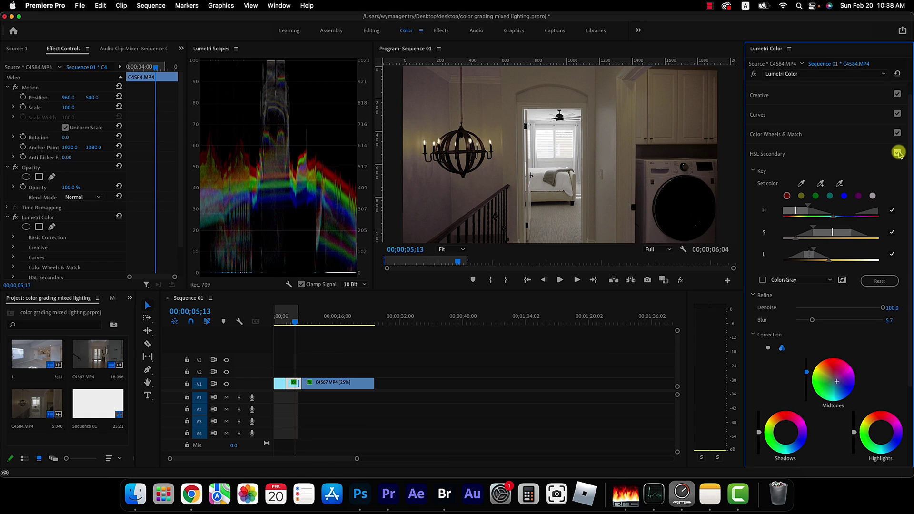
{"action": "left_click", "coordinate": [301, 321]}
On kitchen clip C4567, reset Temperature and set it to -20.7, then return to the hallway section
{"action": "left_click", "coordinate": [318, 321]}
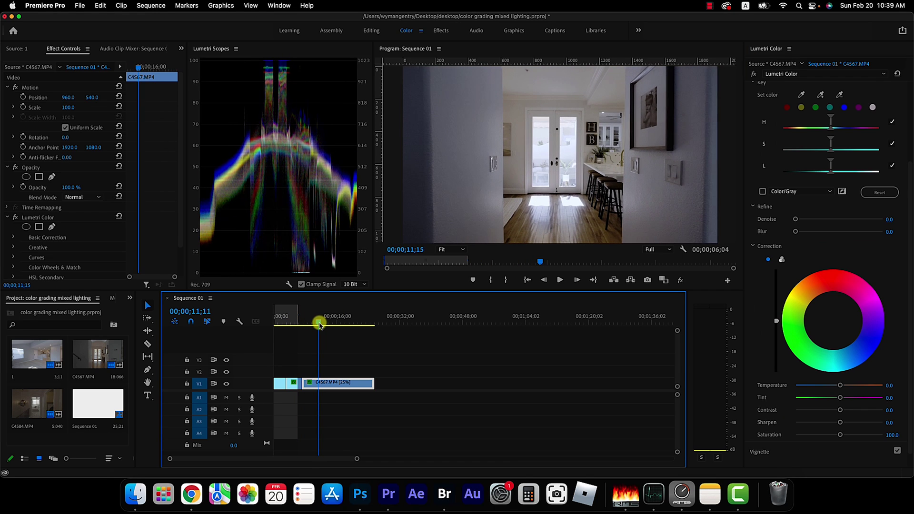
{"action": "left_click_drag", "start_coordinate": [319, 324], "coordinate": [355, 316]}
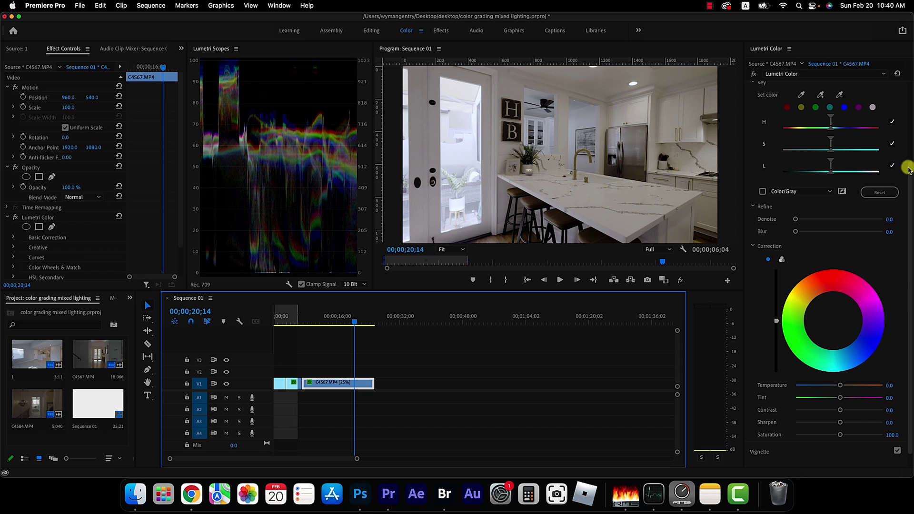
{"action": "scroll", "coordinate": [905, 169], "scroll_direction": "up", "scroll_amount": 10}
{"action": "left_click", "coordinate": [768, 91]}
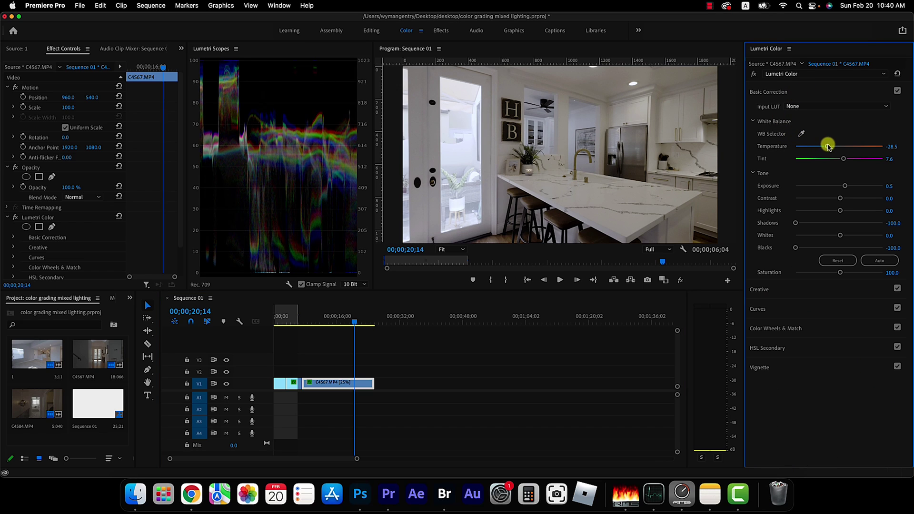
{"action": "double_click", "coordinate": [828, 146]}
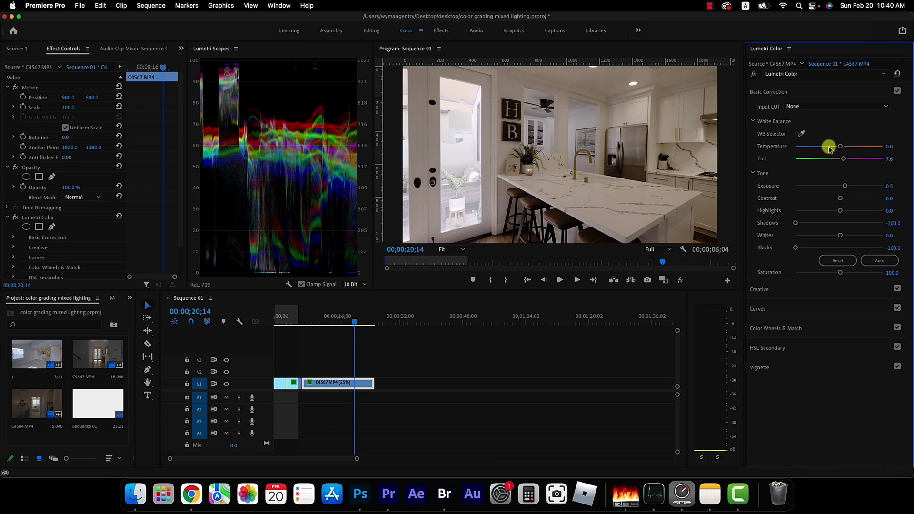
{"action": "left_click", "coordinate": [829, 147]}
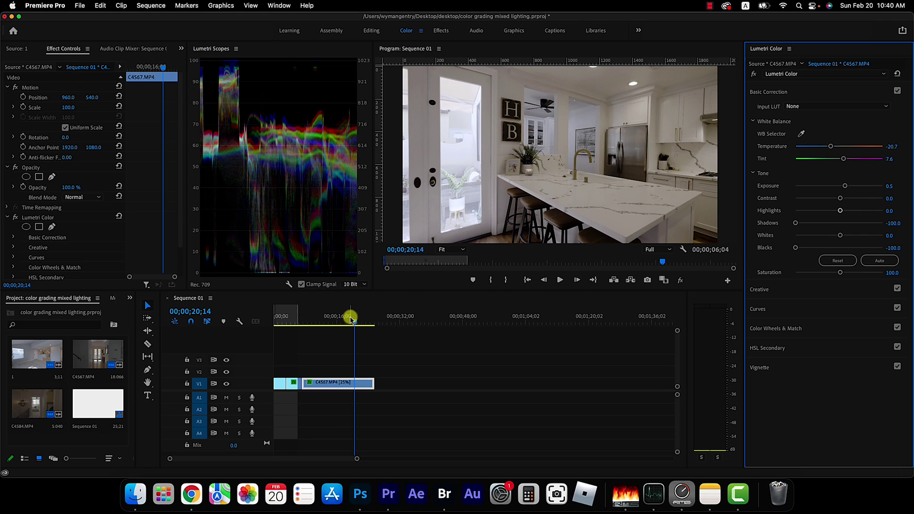
{"action": "left_click_drag", "start_coordinate": [354, 320], "coordinate": [308, 328]}
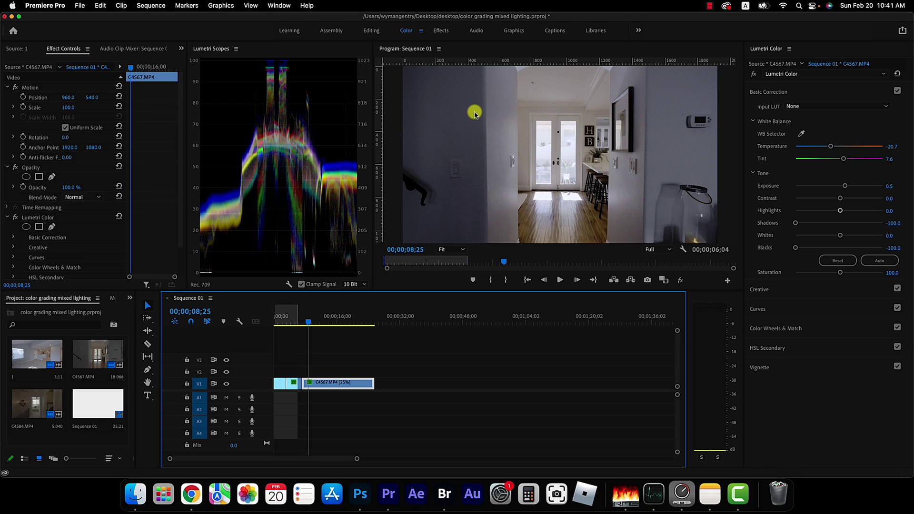
Sample the hallway wall colour in C4567, widen the L range, set Blur to 4.9, and exit the matte
{"action": "left_click", "coordinate": [811, 346]}
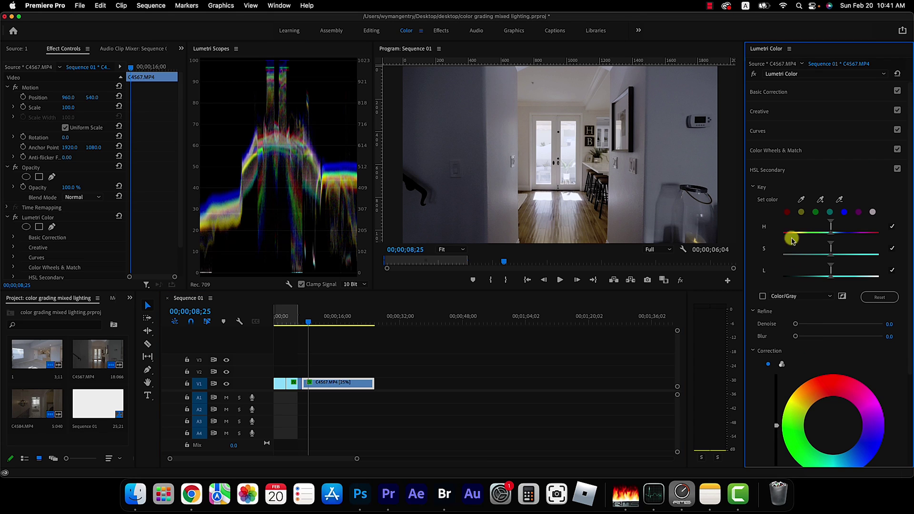
{"action": "left_click", "coordinate": [461, 143]}
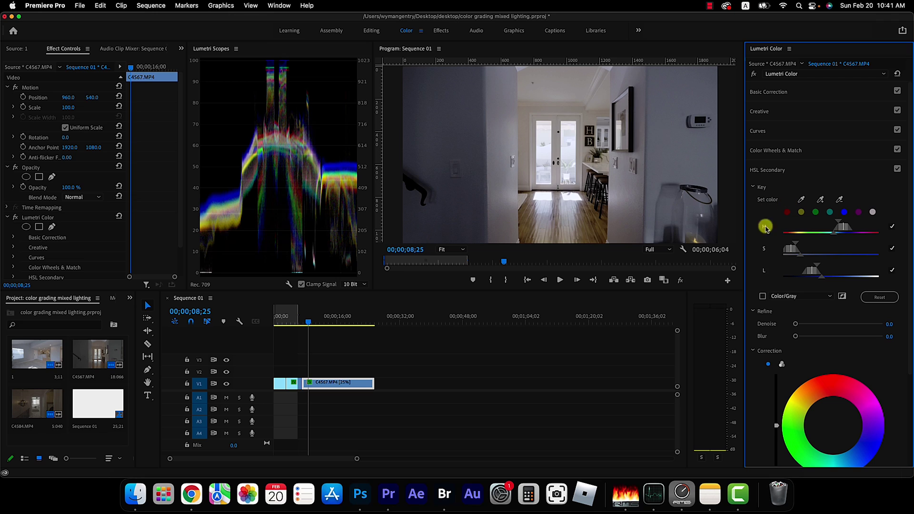
{"action": "left_click", "coordinate": [762, 296]}
{"action": "left_click_drag", "start_coordinate": [816, 273], "coordinate": [836, 273]}
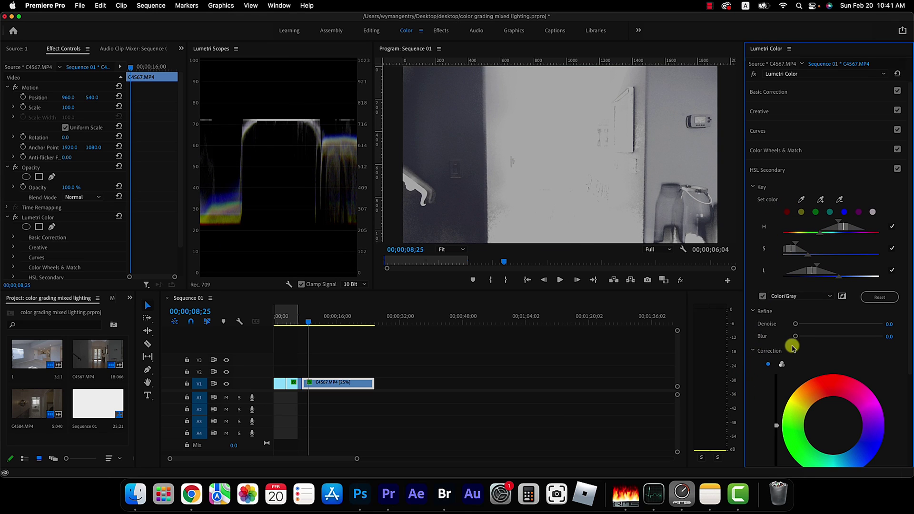
{"action": "left_click_drag", "start_coordinate": [796, 337], "coordinate": [807, 337]}
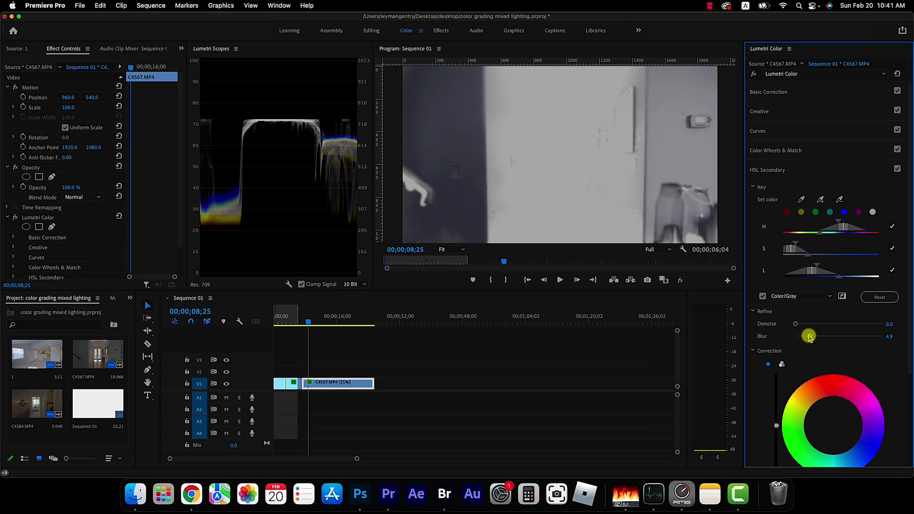
{"action": "left_click", "coordinate": [762, 296]}
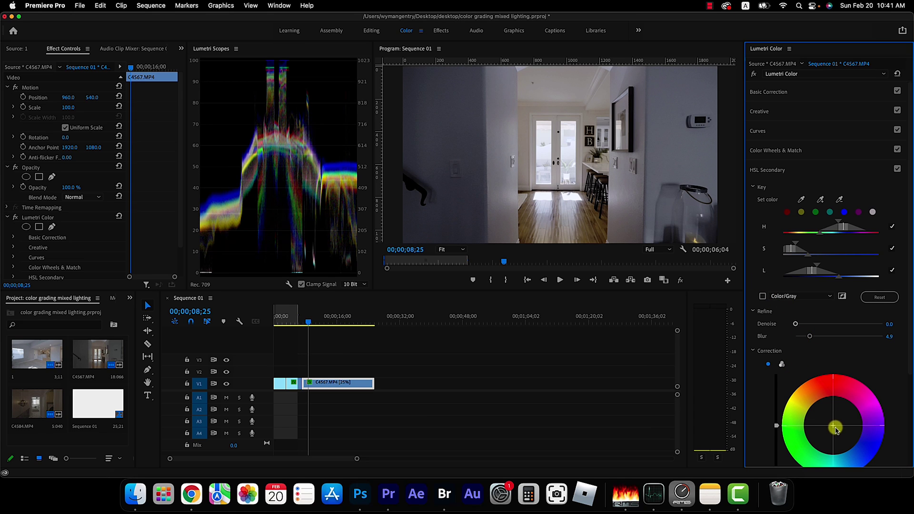
{"action": "left_click_drag", "start_coordinate": [837, 430], "coordinate": [833, 429]}
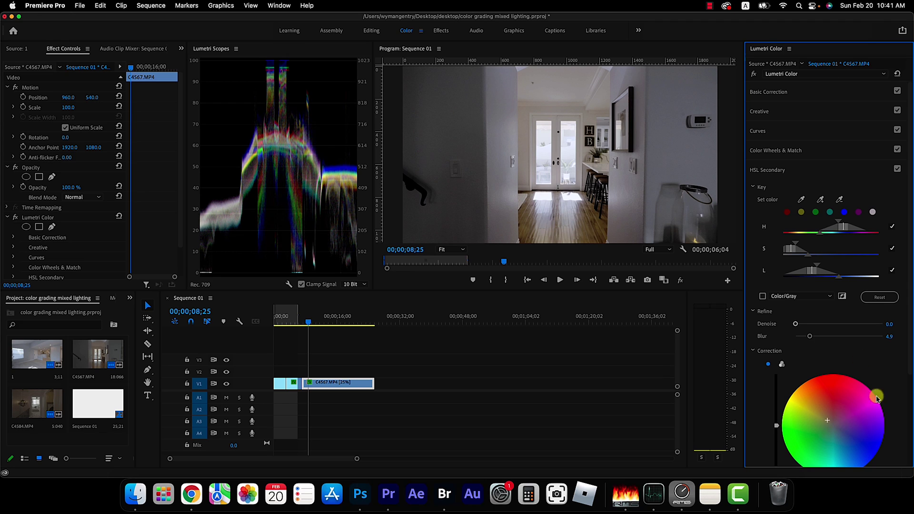
Lift the keyed walls' Midtones on three-way wheels, then compare with HSL Secondary off and on
{"action": "left_click_drag", "start_coordinate": [909, 281], "coordinate": [906, 352]}
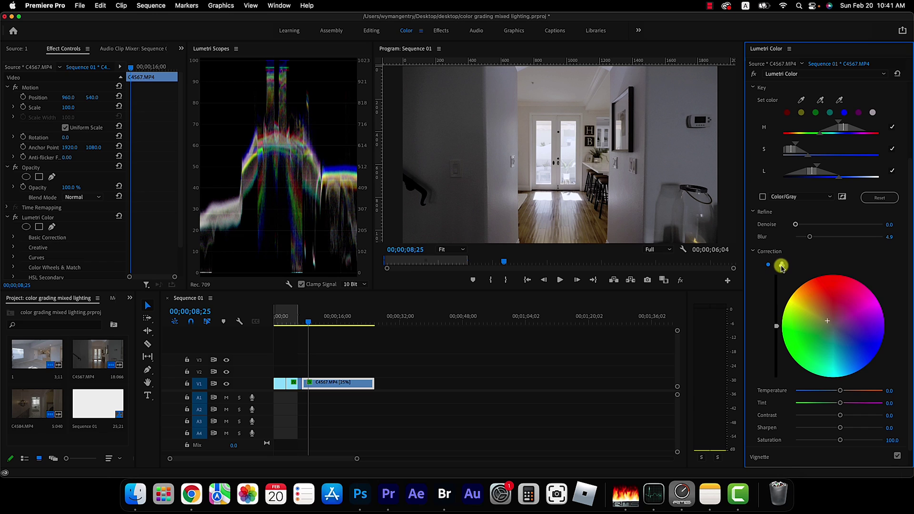
{"action": "left_click", "coordinate": [781, 265]}
{"action": "left_click_drag", "start_coordinate": [805, 296], "coordinate": [806, 296]}
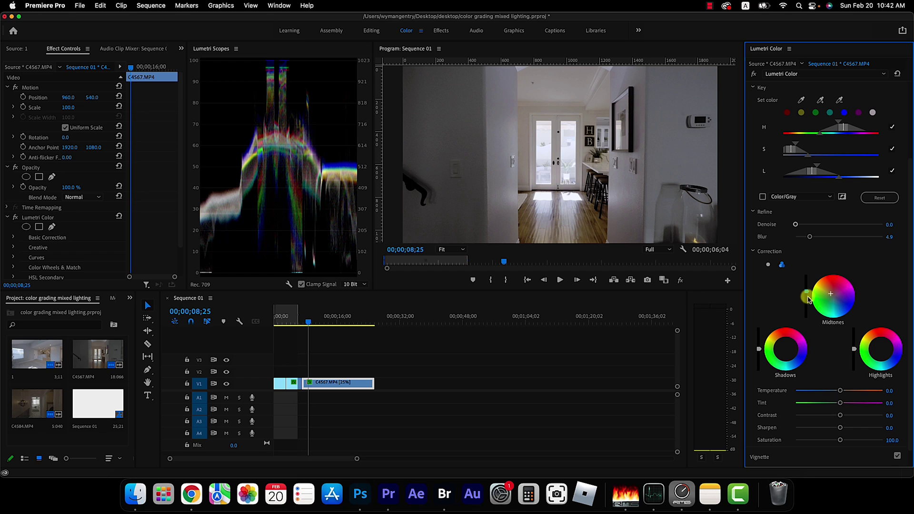
{"action": "left_click_drag", "start_coordinate": [911, 167], "coordinate": [911, 119]}
{"action": "left_click", "coordinate": [897, 139]}
{"action": "left_click", "coordinate": [897, 139]}
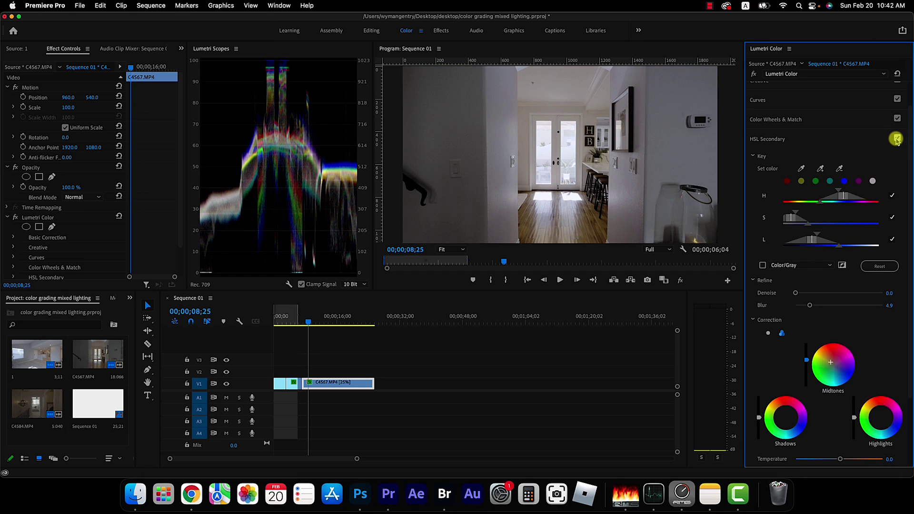